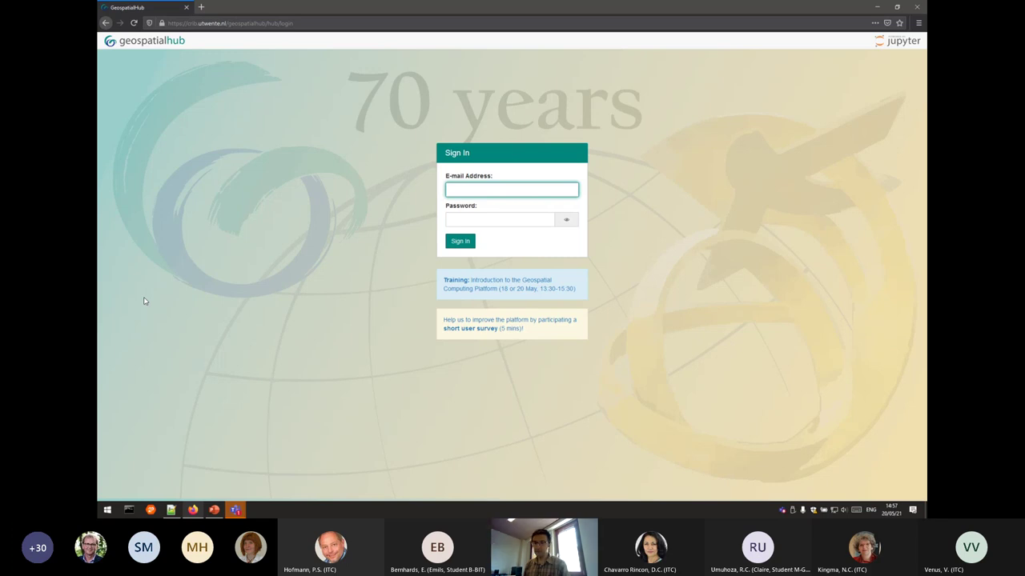
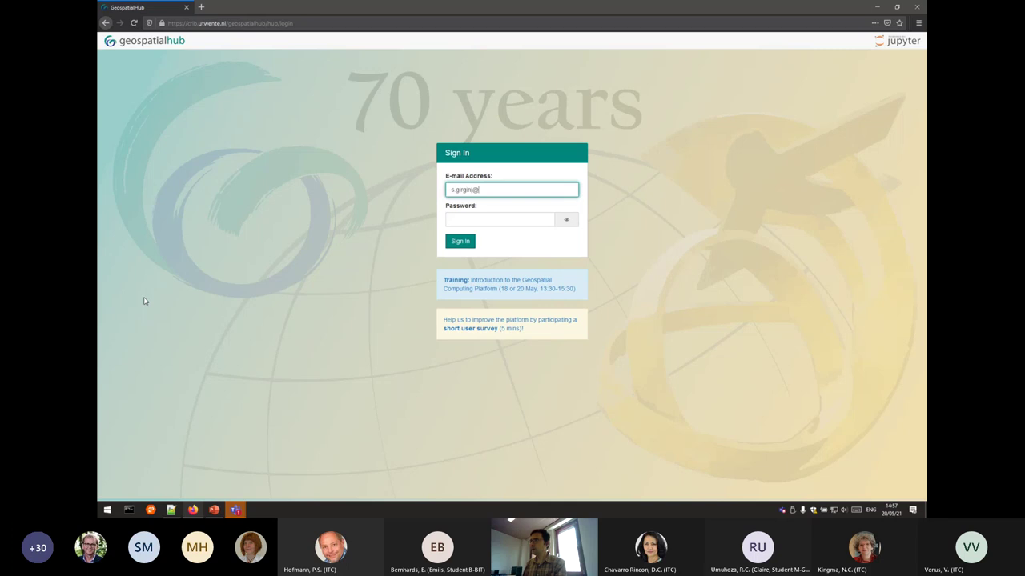
# Enter the account e-mail and password on the GeospatialHub sign-in page and submit.
pyautogui.press('Tab')
pyautogui.hotkey('shift', 'Tab')
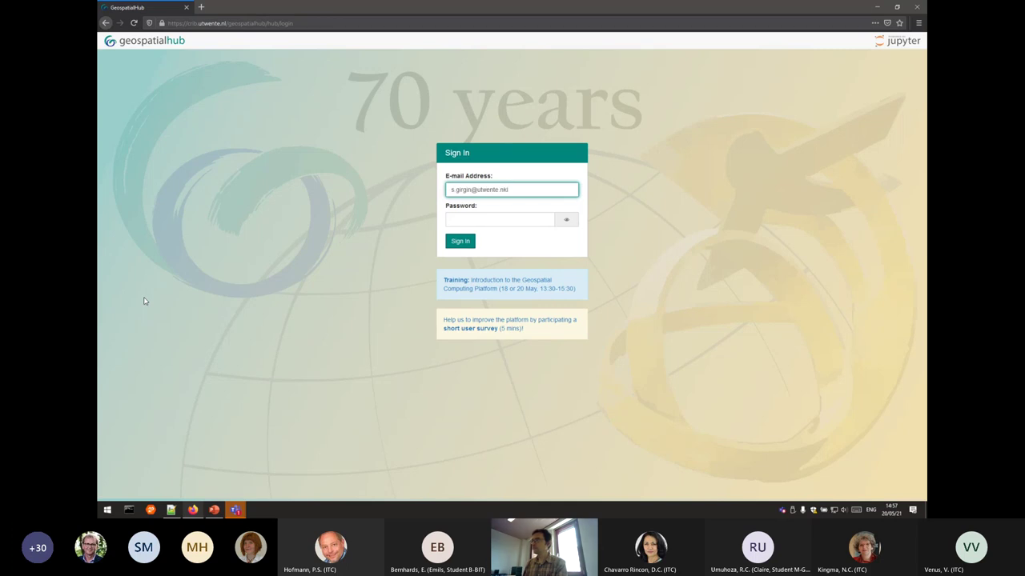
pyautogui.press('Tab')
pyautogui.write('•••••')
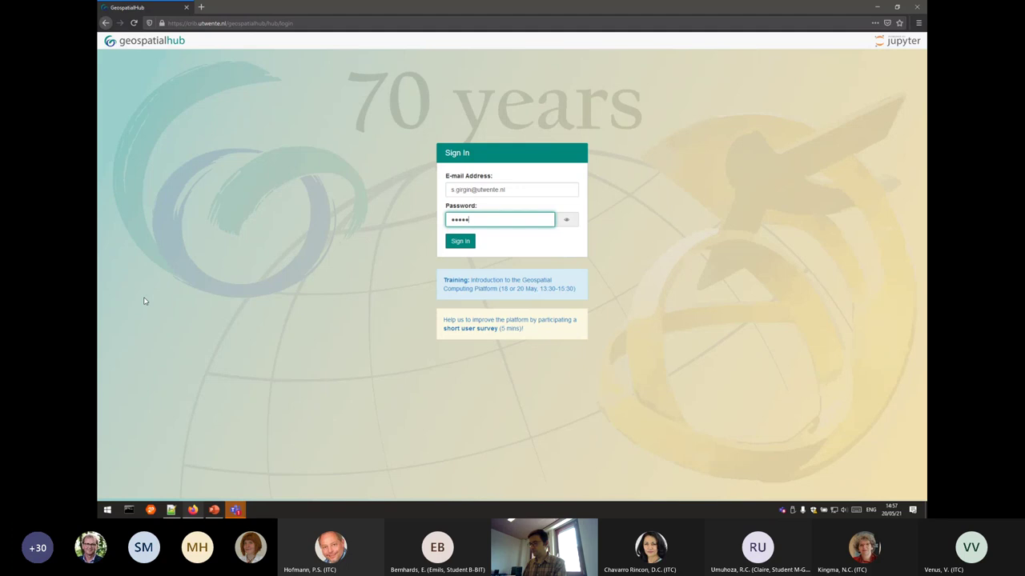
pyautogui.write('•••••••')
pyautogui.press('Return')
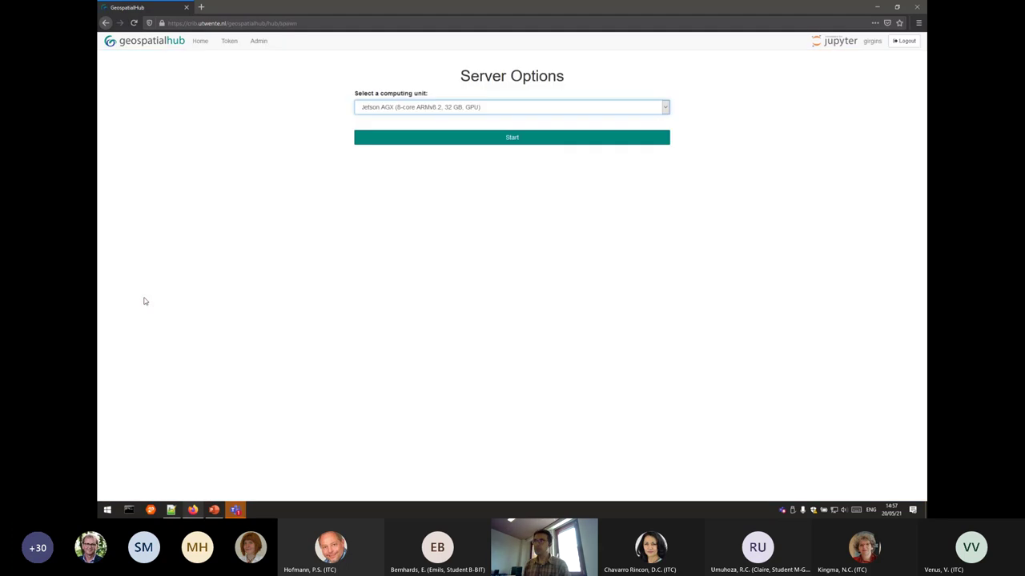
# Start the server with Jetson AGX (8-core ARMv8.2, 32 GB, GPU) as the computing unit.
pyautogui.click(524, 137)
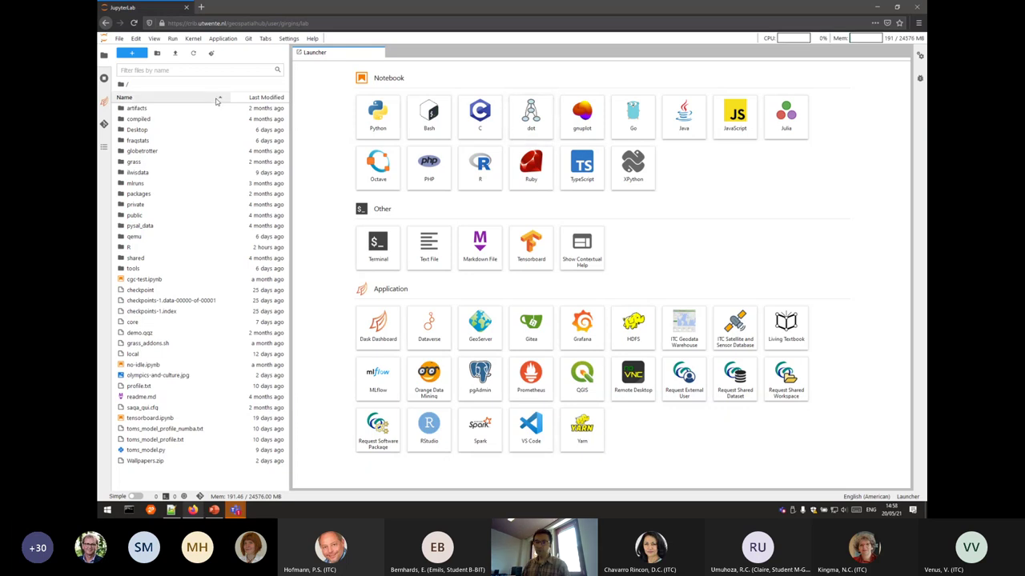
# Show the JupyterLab File menu with Hub Control Panel and Log Out.
pyautogui.click(118, 38)
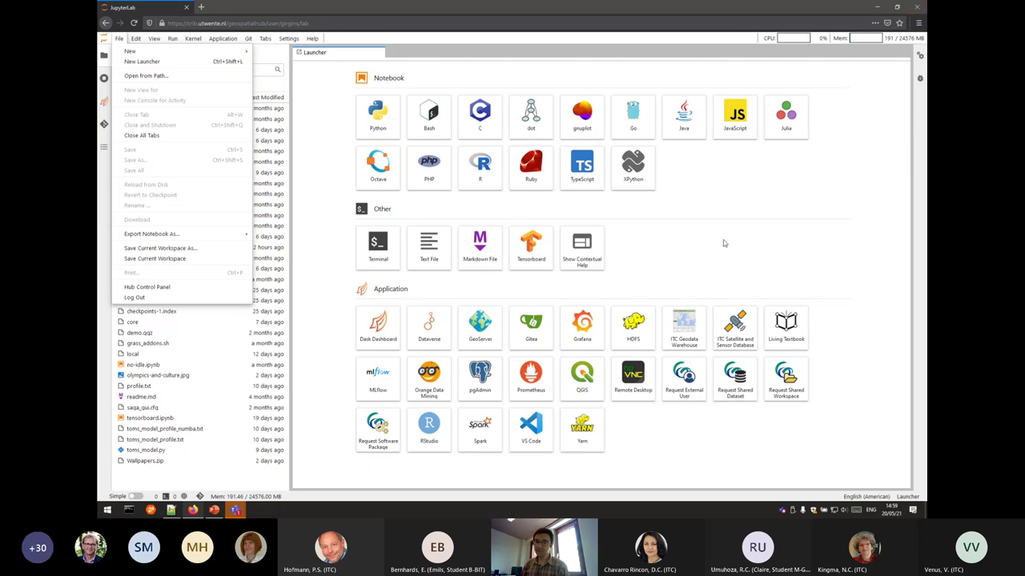
# Launch Remote Desktop, widen its view, and make it full screen from the noVNC side bar.
pyautogui.click(633, 380)
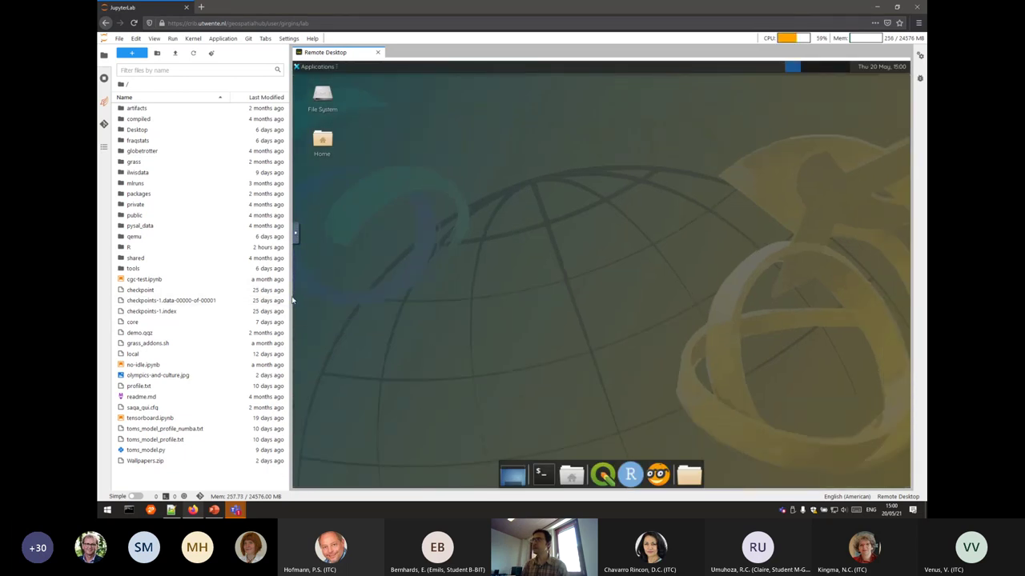
pyautogui.moveTo(291, 299); pyautogui.dragTo(261, 292)
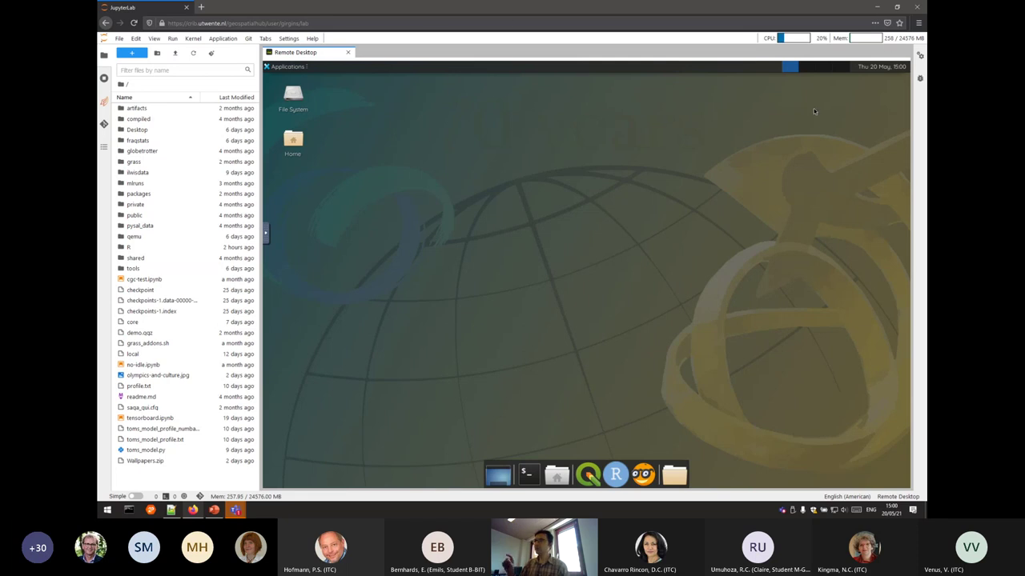
pyautogui.click(268, 241)
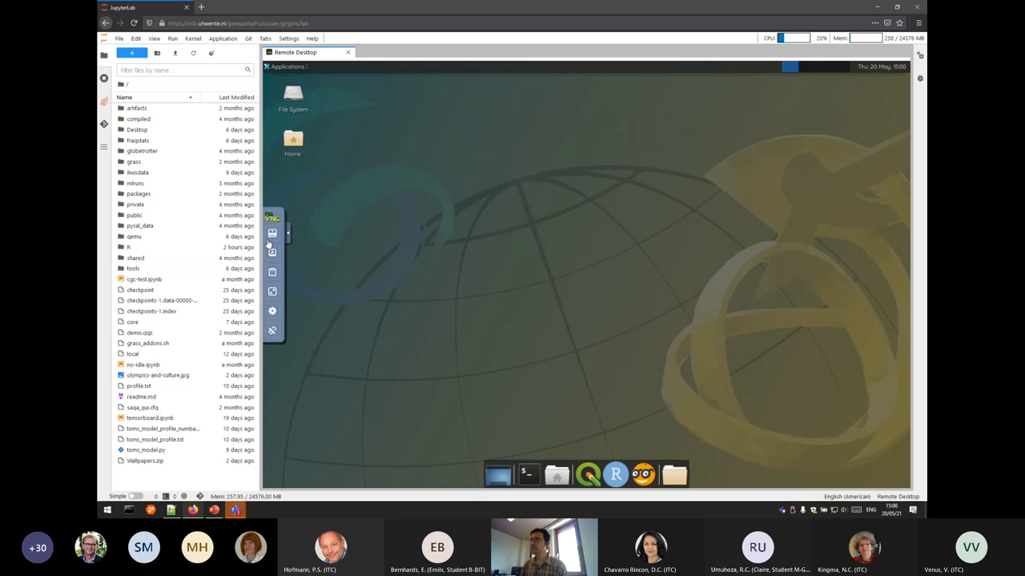
pyautogui.click(286, 233)
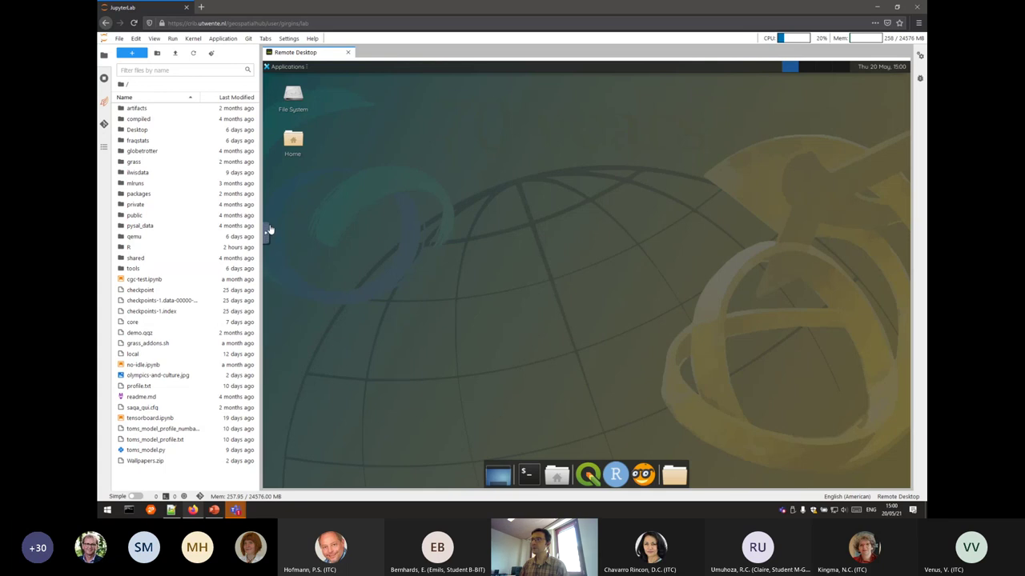
pyautogui.click(266, 235)
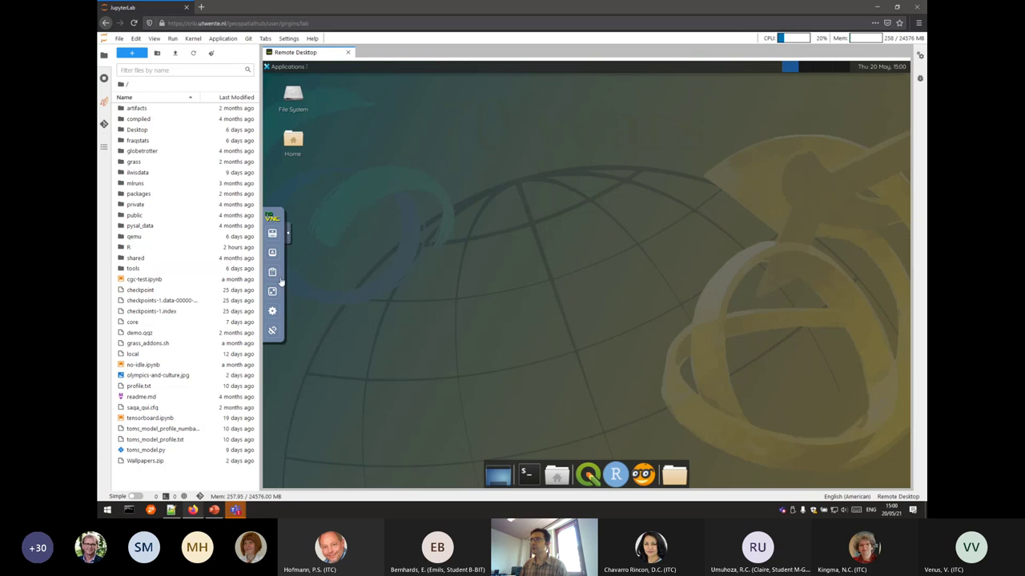
pyautogui.click(273, 292)
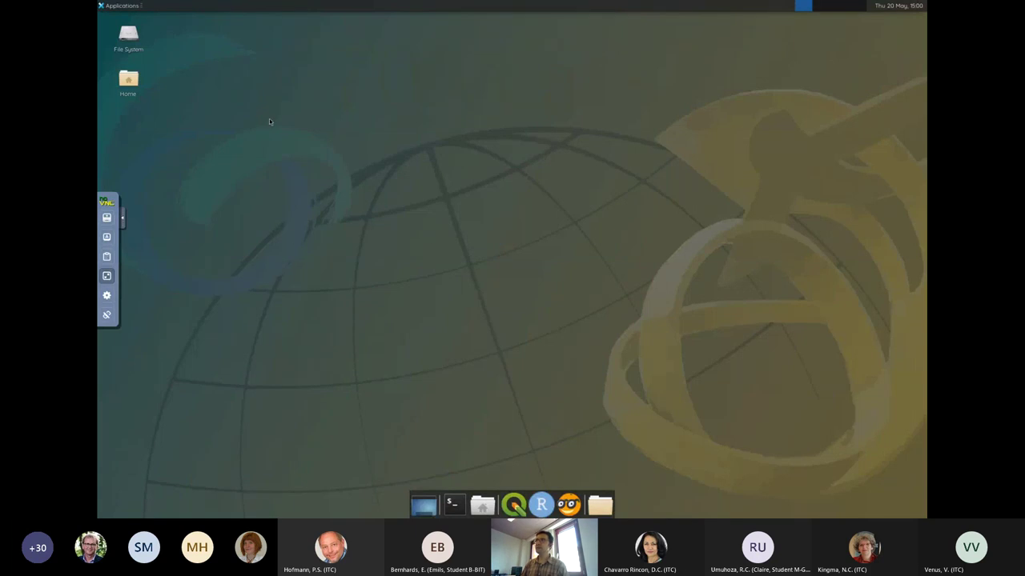
# Launch the Archive Manager from Applications > Accessories and move its window up and right.
pyautogui.click(120, 6)
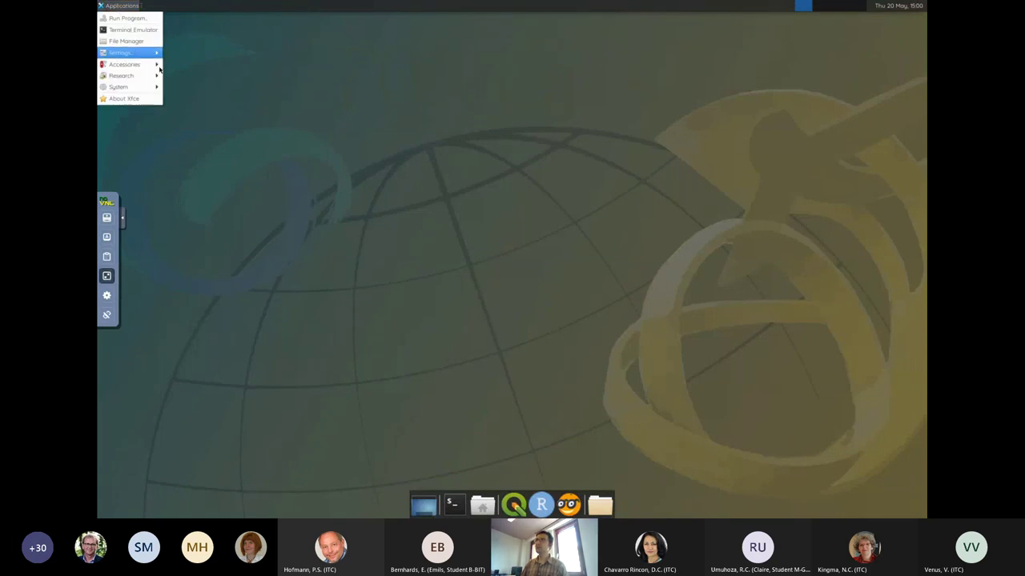
pyautogui.moveTo(150, 78)
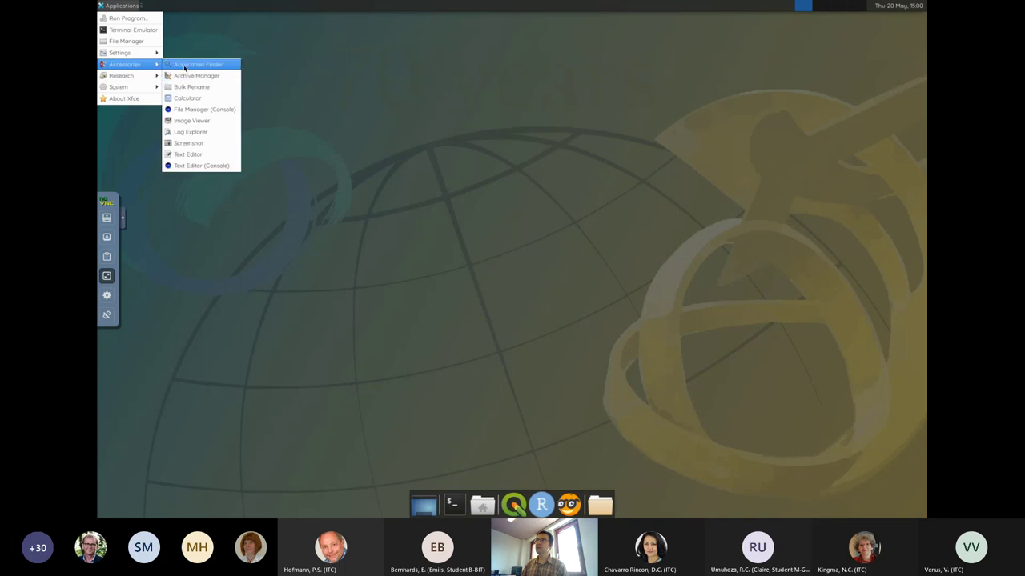
pyautogui.click(190, 76)
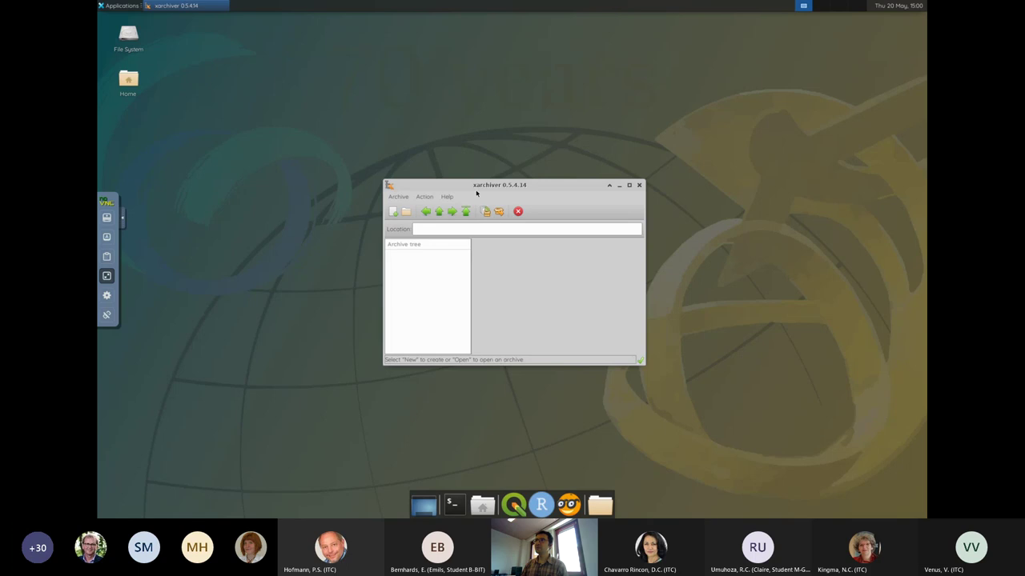
pyautogui.moveTo(509, 162); pyautogui.dragTo(541, 139)
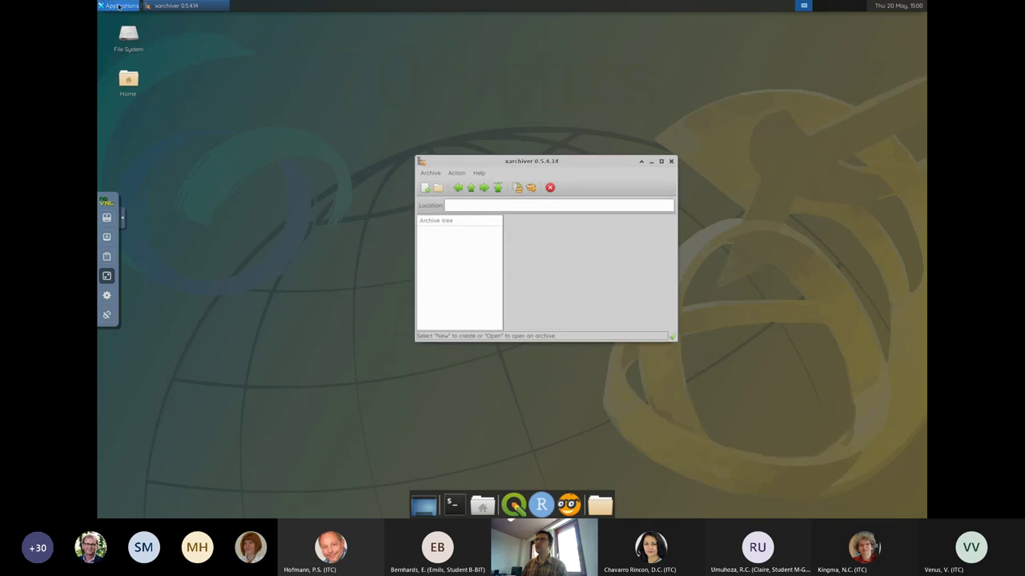
# Open the File Manager on the home folder and select olympics-and-culture.jpg to see its size.
pyautogui.click(119, 6)
pyautogui.click(128, 42)
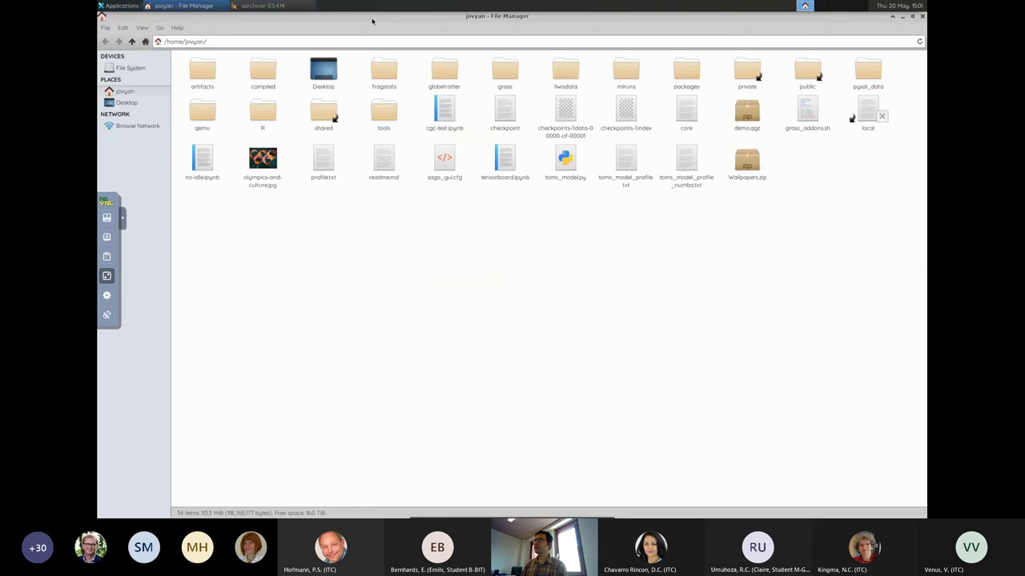
pyautogui.click(263, 162)
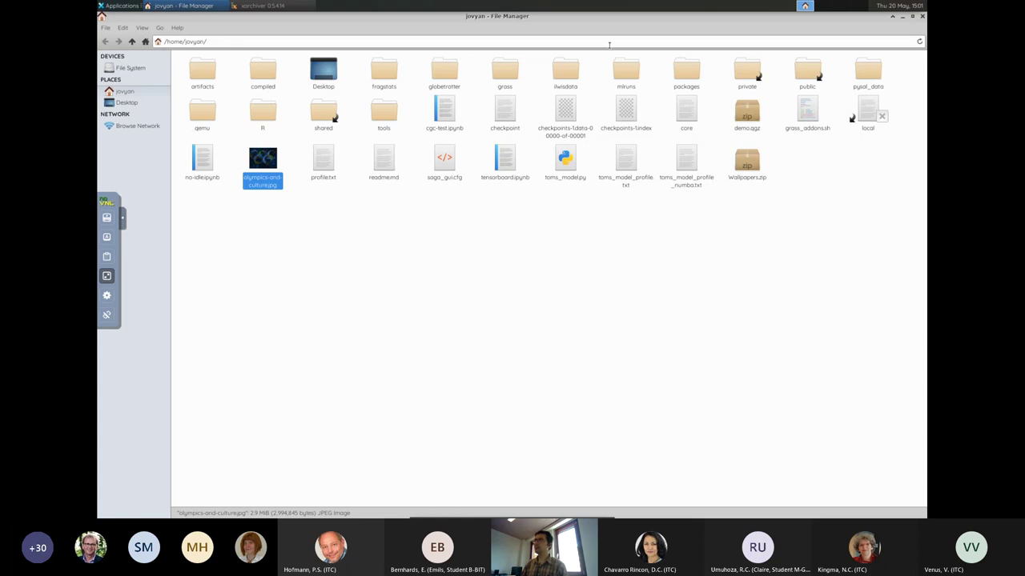
# Close the File Manager and Archive Manager, then expand the GDAL and GRASS Processing Toolbox groups.
pyautogui.click(923, 17)
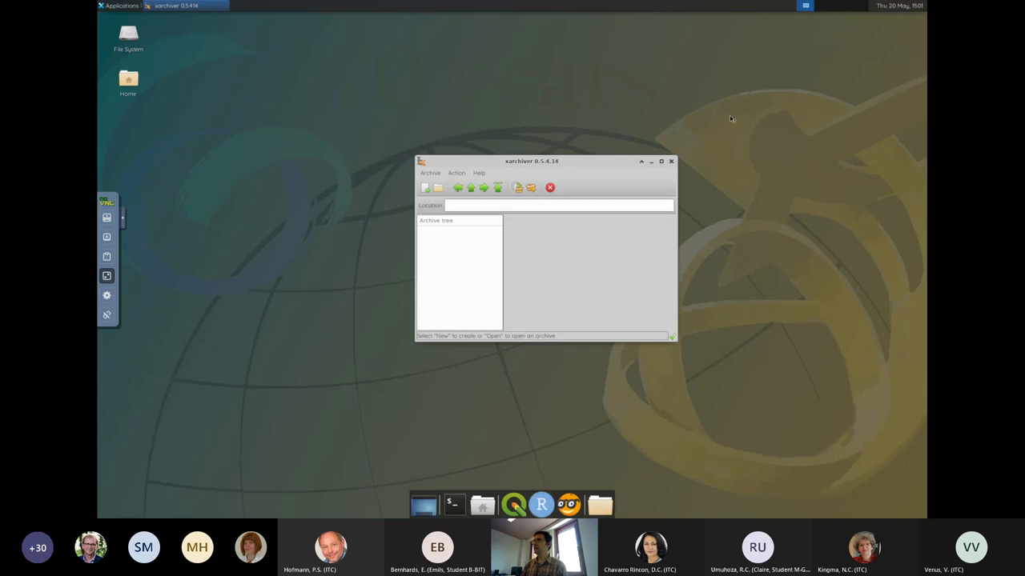
pyautogui.click(672, 162)
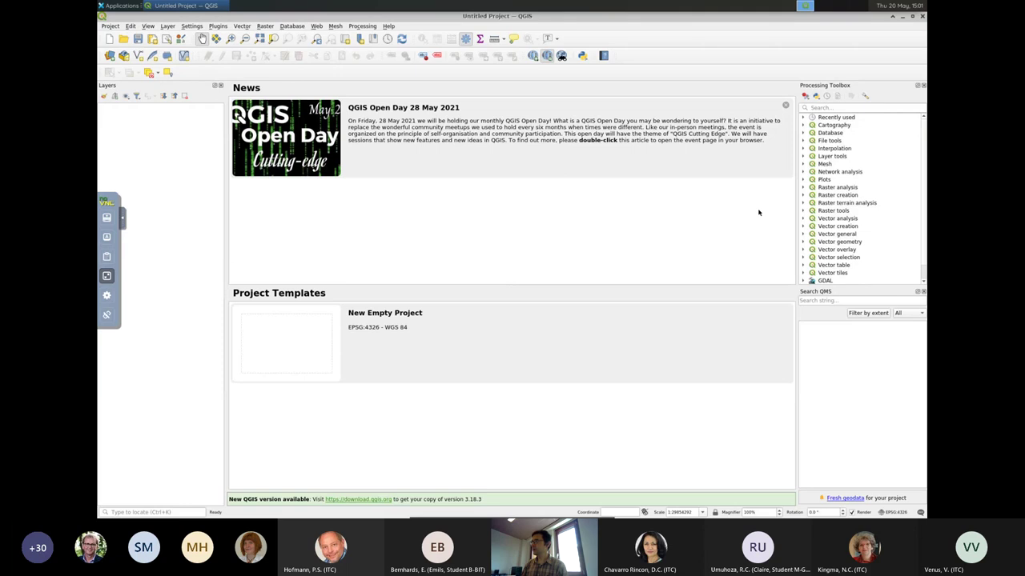
pyautogui.scroll(-2, 924, 240)
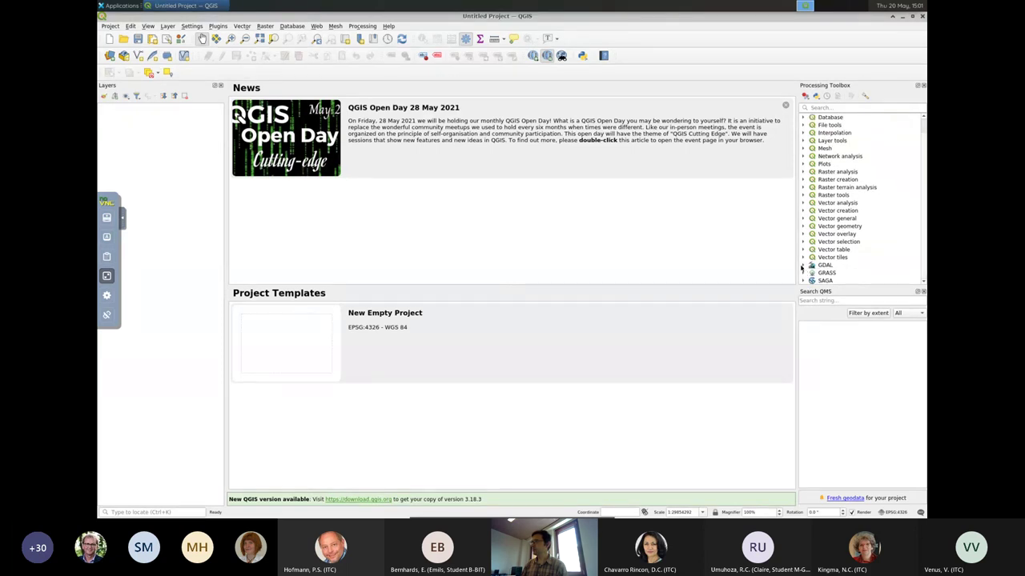
pyautogui.click(803, 265)
pyautogui.scroll(-2, 855, 233)
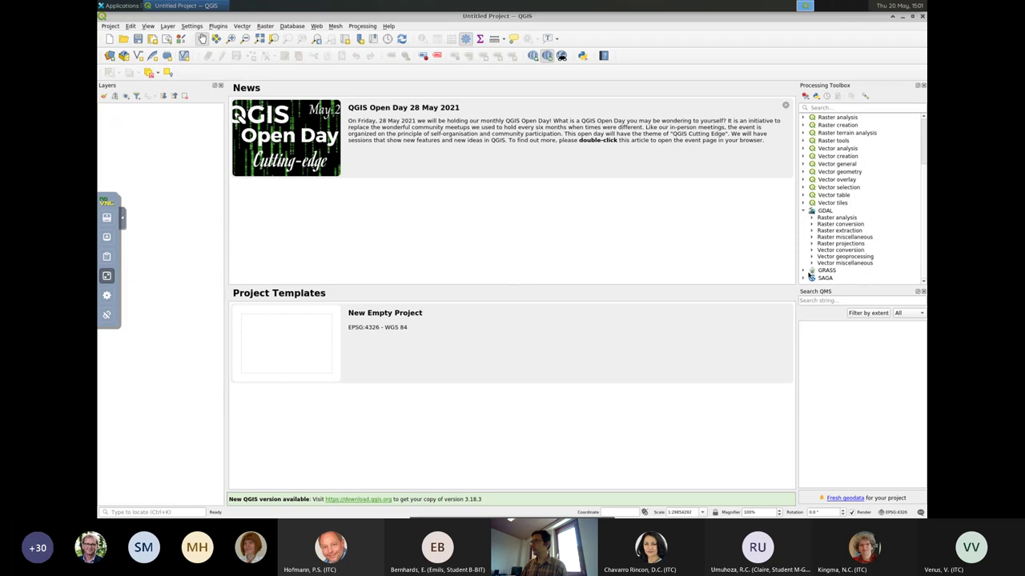
pyautogui.click(803, 271)
# Expand GRASS's Miscellaneous (m.*) group and bring up the Open Project browser at /home/jovyan.
pyautogui.scroll(-1, 815, 267)
pyautogui.click(813, 253)
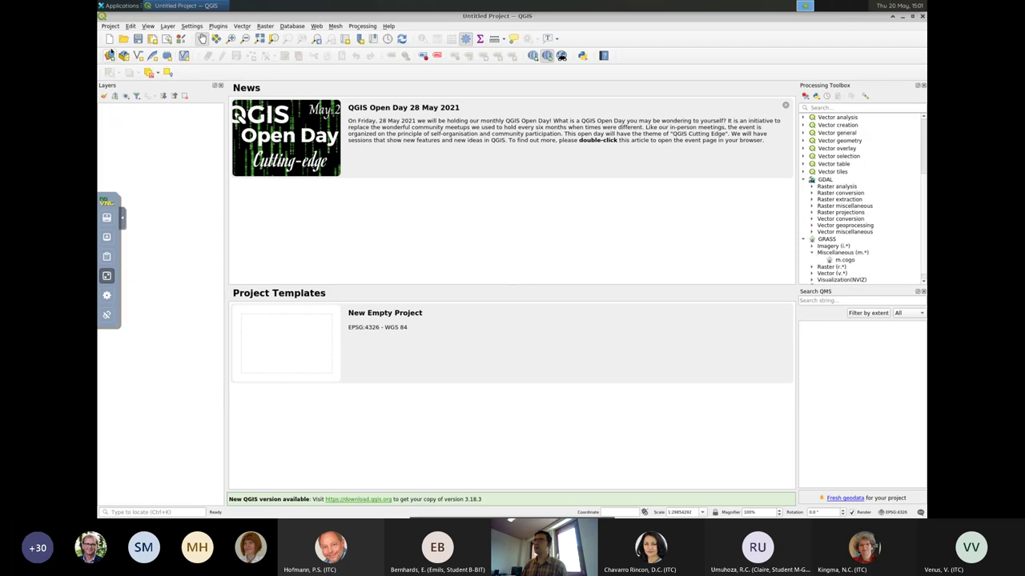
pyautogui.click(123, 40)
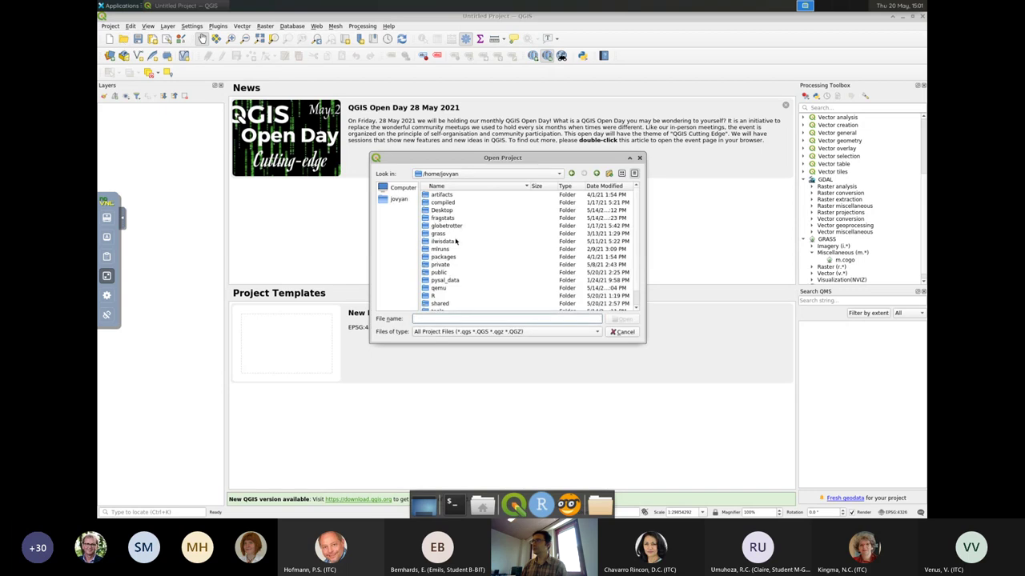
# Browse public/GEODATA/Various-Netherlands/Aerial-Photographs-Enschede-2008/Ortho10/GeoTiff, then cancel without opening a project.
pyautogui.doubleClick(449, 274)
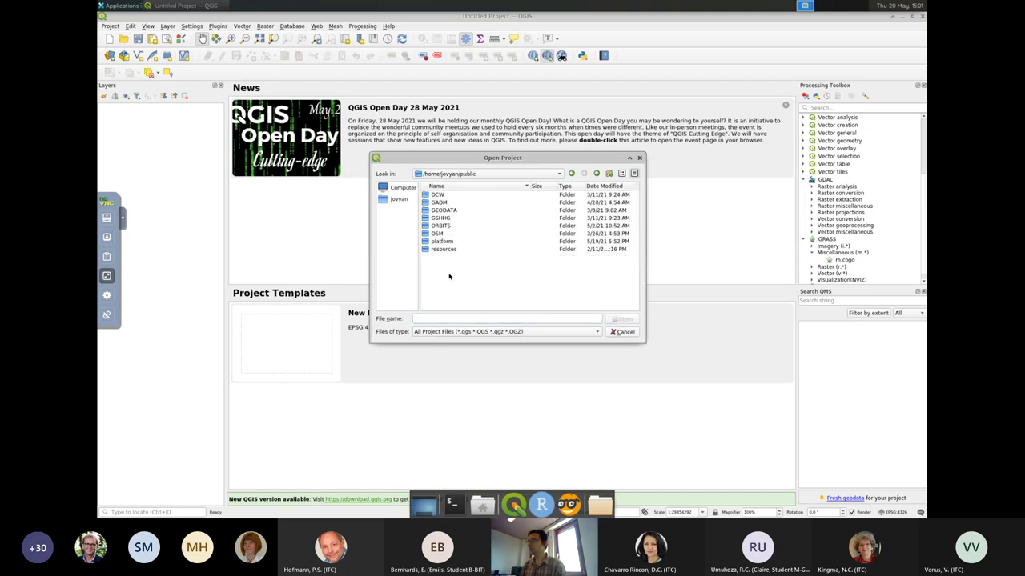
pyautogui.doubleClick(444, 210)
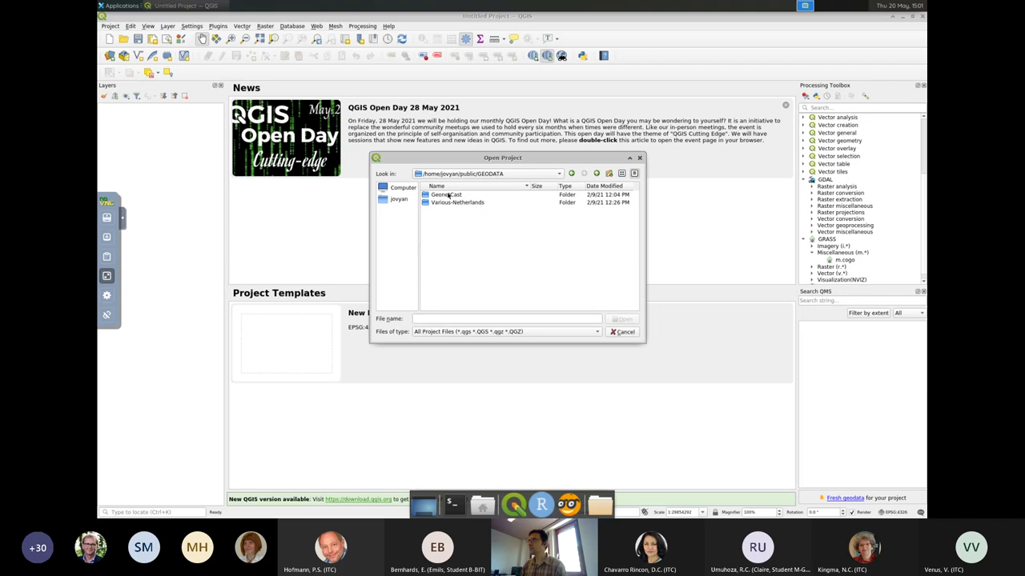
pyautogui.doubleClick(448, 204)
pyautogui.click(449, 195)
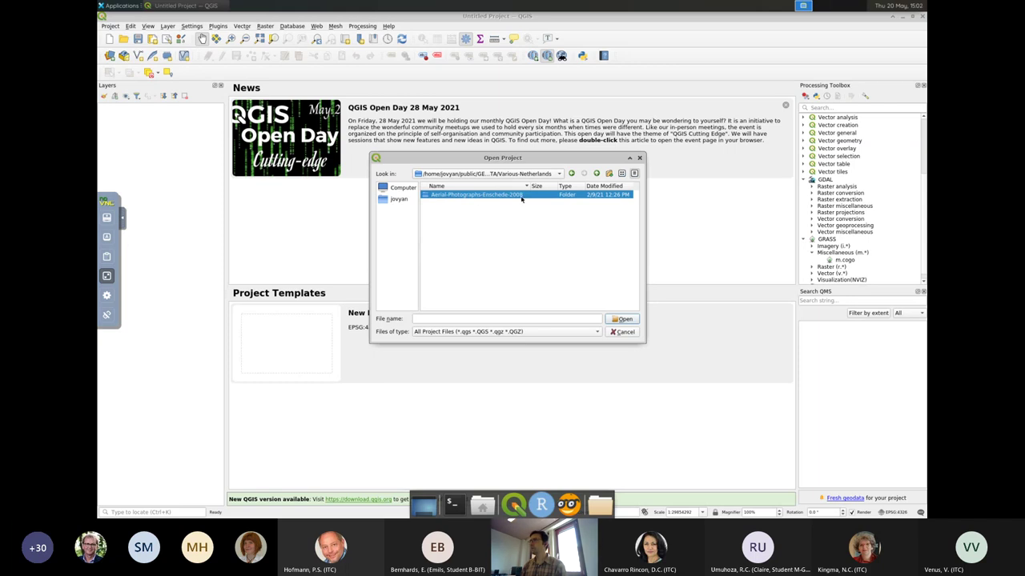
pyautogui.doubleClick(521, 197)
pyautogui.doubleClick(442, 195)
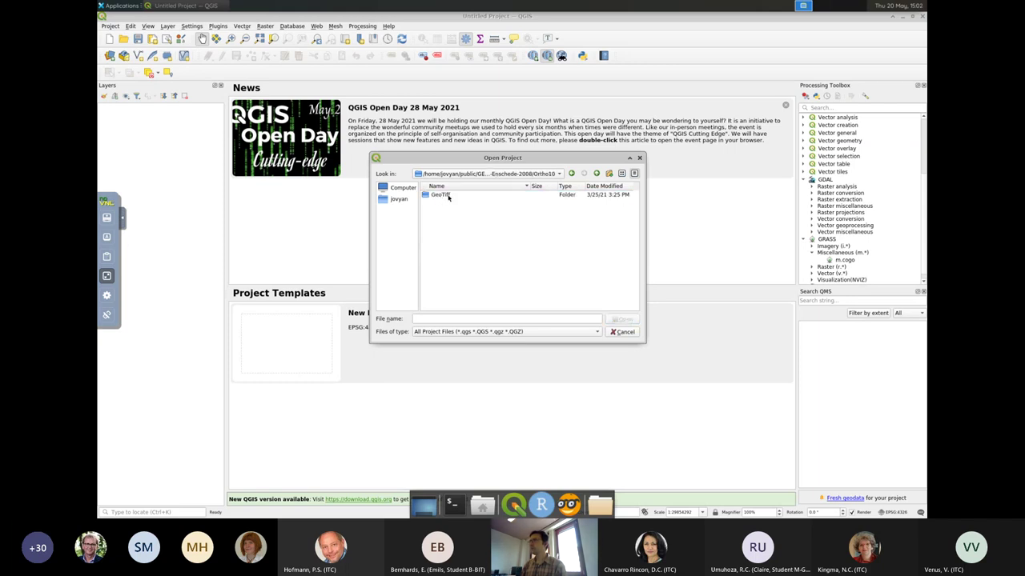
pyautogui.doubleClick(447, 196)
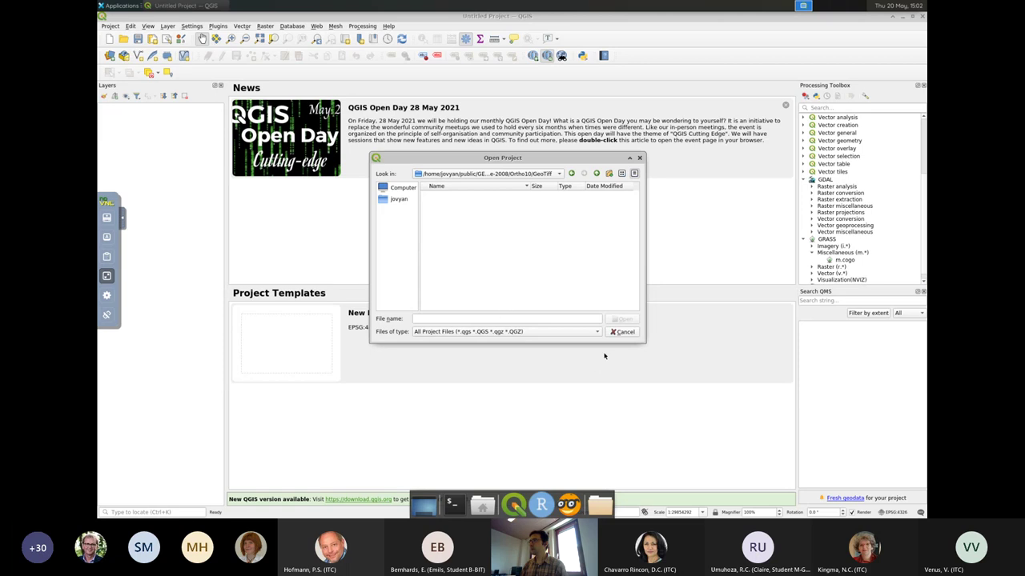
pyautogui.click(623, 331)
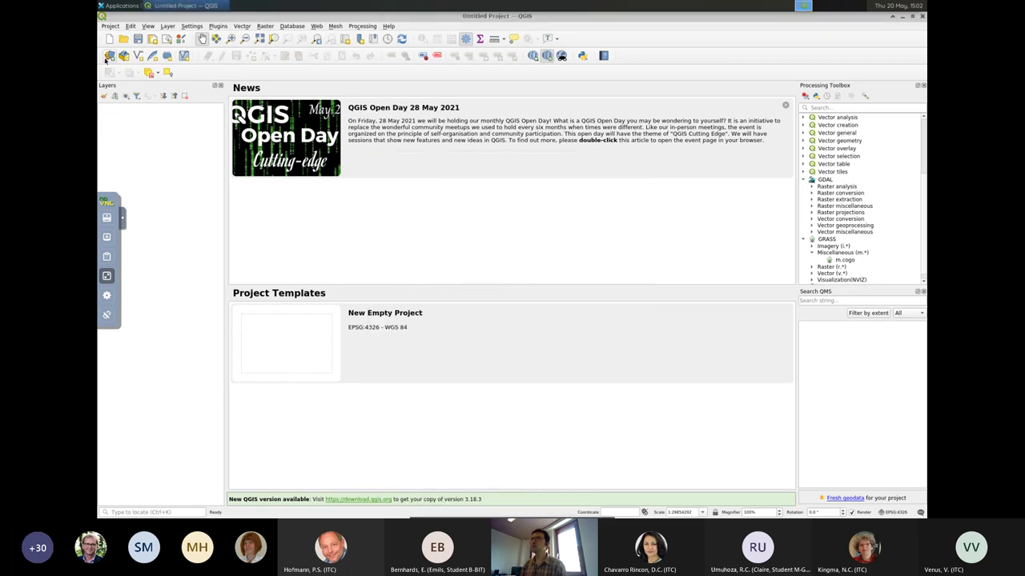
# Add 253000_469000.tif as a raster layer, accepting the suggested coordinate transformation.
pyautogui.click(108, 56)
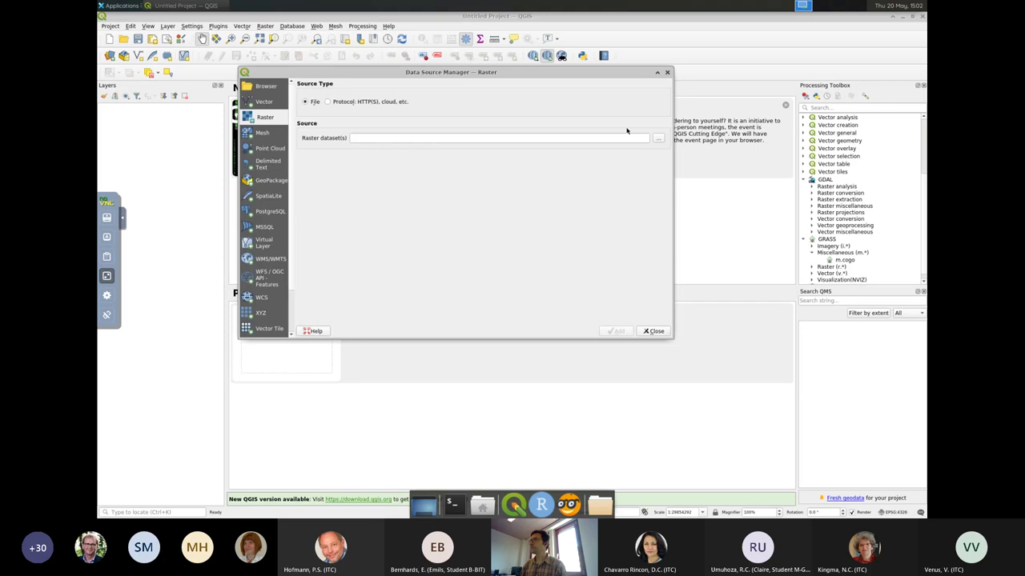
pyautogui.click(658, 139)
pyautogui.doubleClick(431, 139)
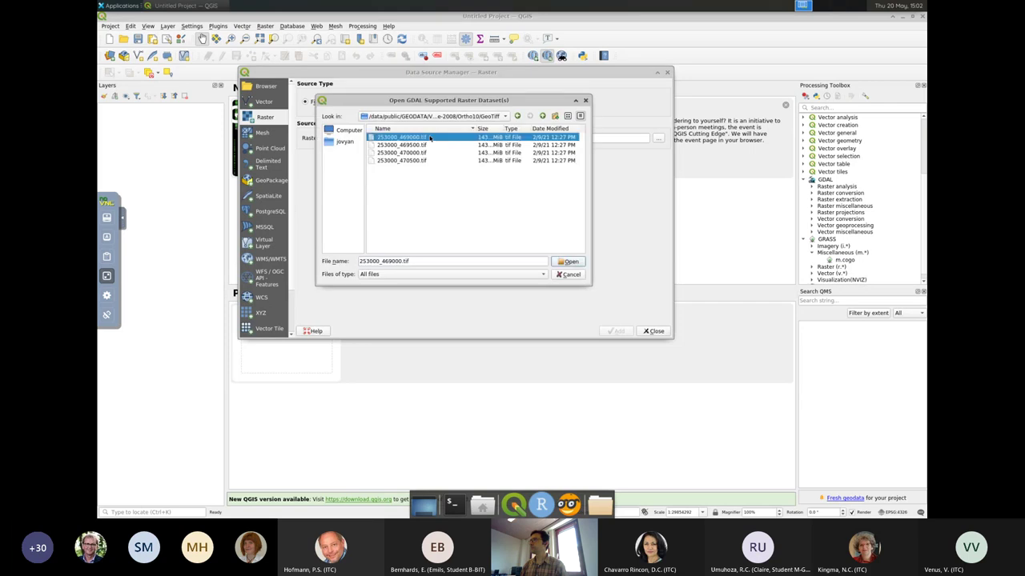
pyautogui.click(619, 331)
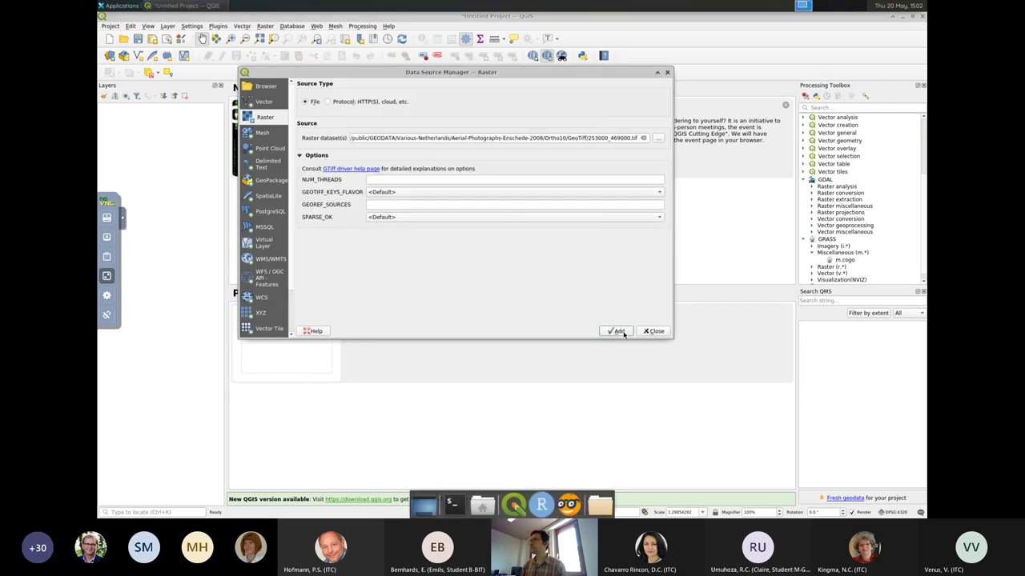
pyautogui.click(568, 299)
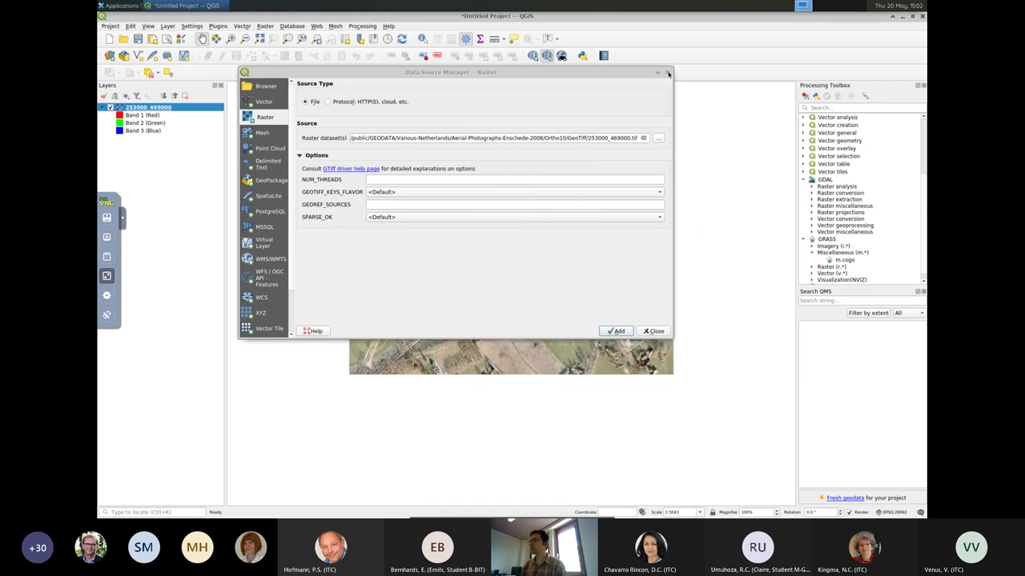
pyautogui.click(650, 332)
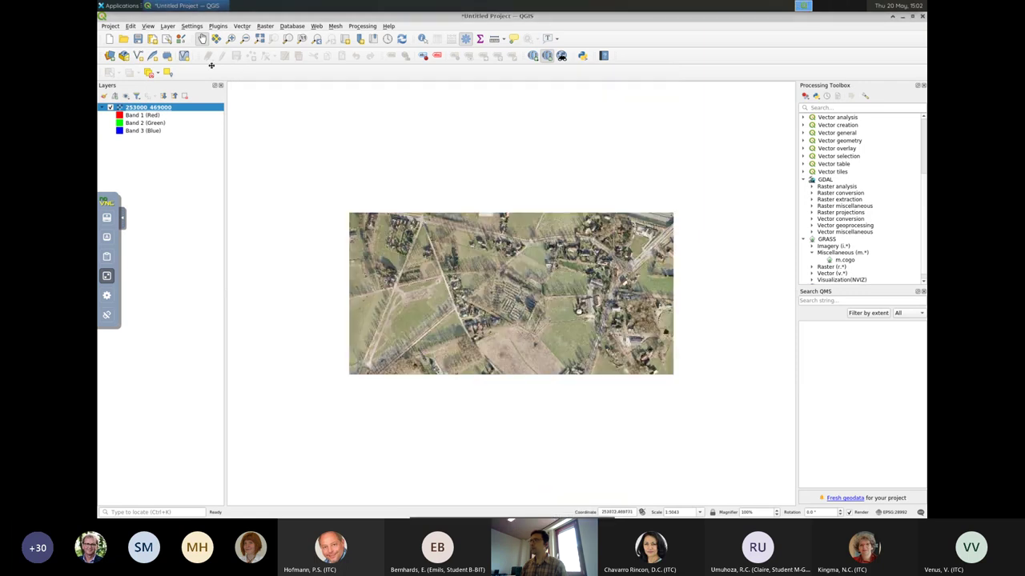
# Zoom in by area on the aerial photo down to the cemetery rows.
pyautogui.click(231, 39)
pyautogui.moveTo(463, 266); pyautogui.dragTo(623, 373)
pyautogui.moveTo(376, 235); pyautogui.dragTo(570, 385)
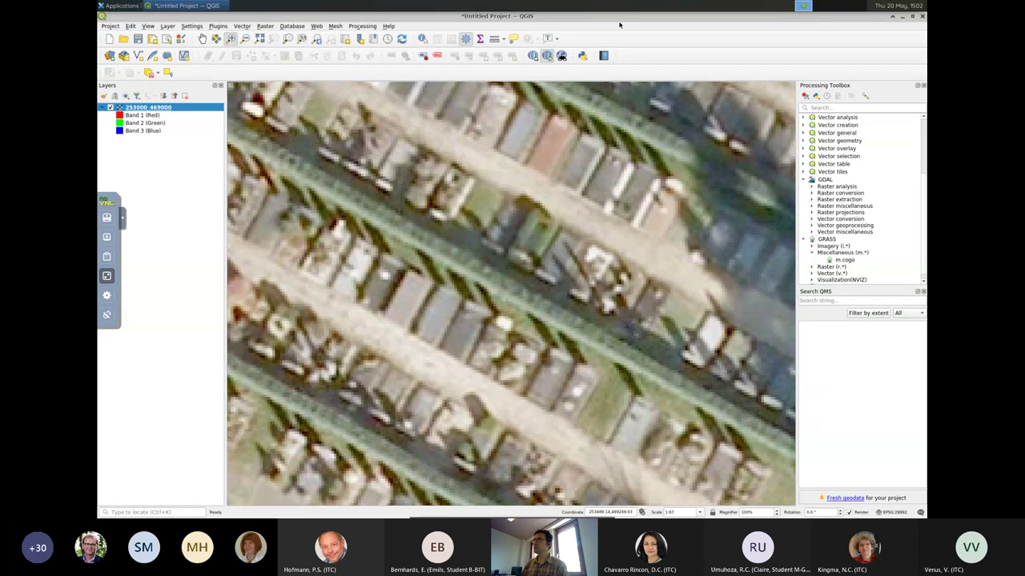
# Launch RStudio from the Applications > Research menu.
pyautogui.click(114, 8)
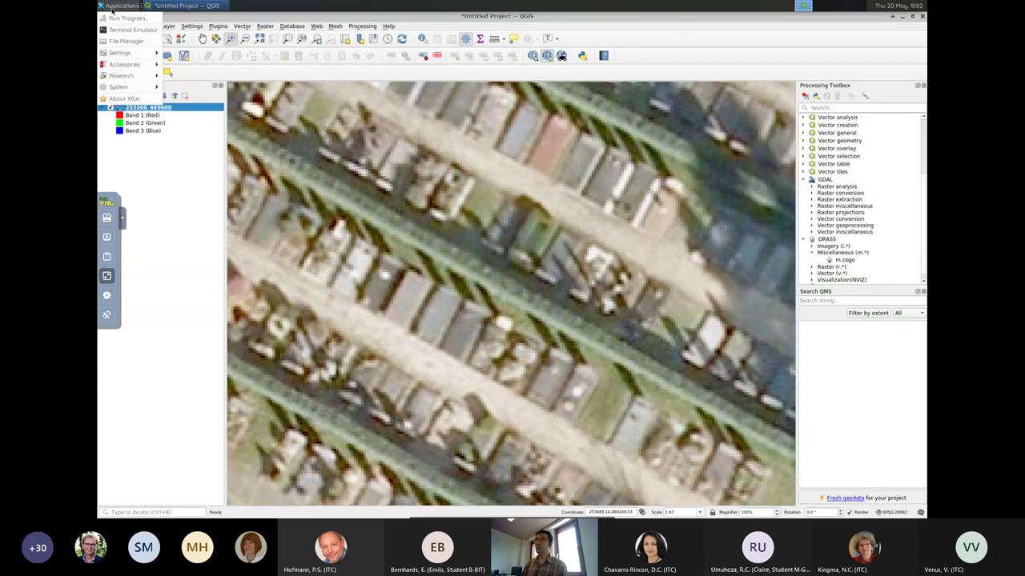
pyautogui.moveTo(136, 80)
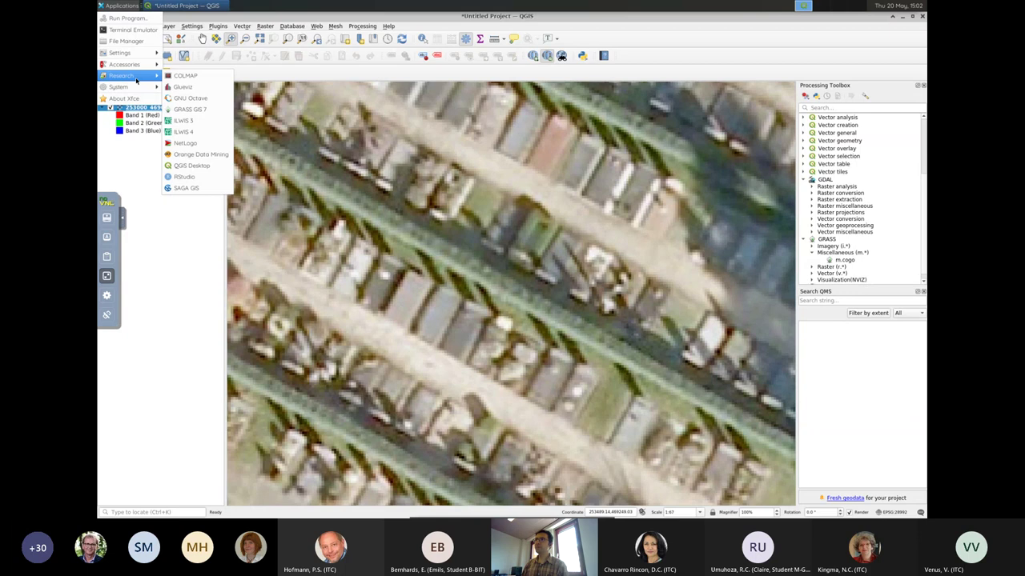
pyautogui.click(192, 177)
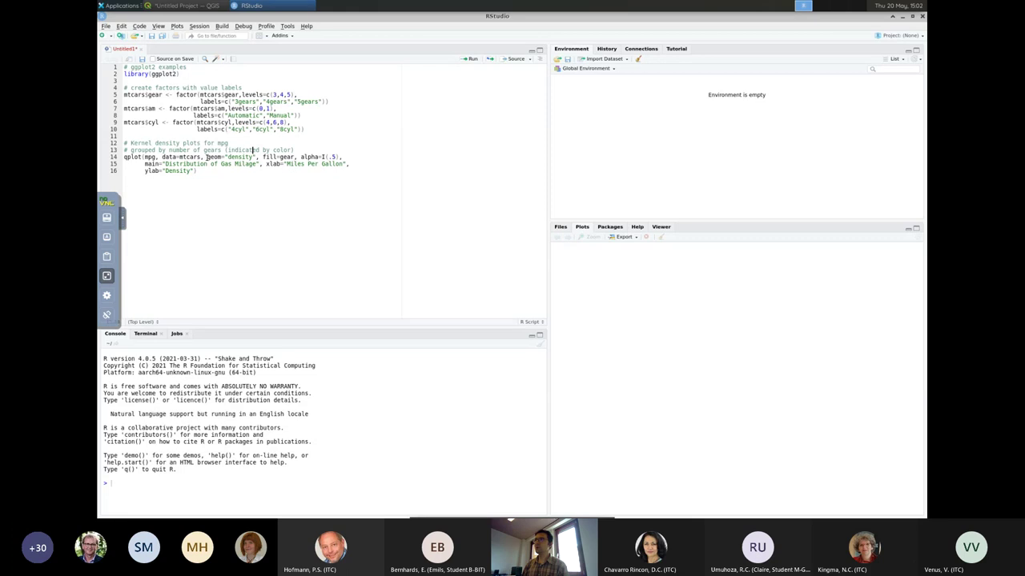
# Run the whole ggplot2 script to draw the 'Distribution of Gas Milage' density plot by gears.
pyautogui.hotkey('ctrl', 'a')
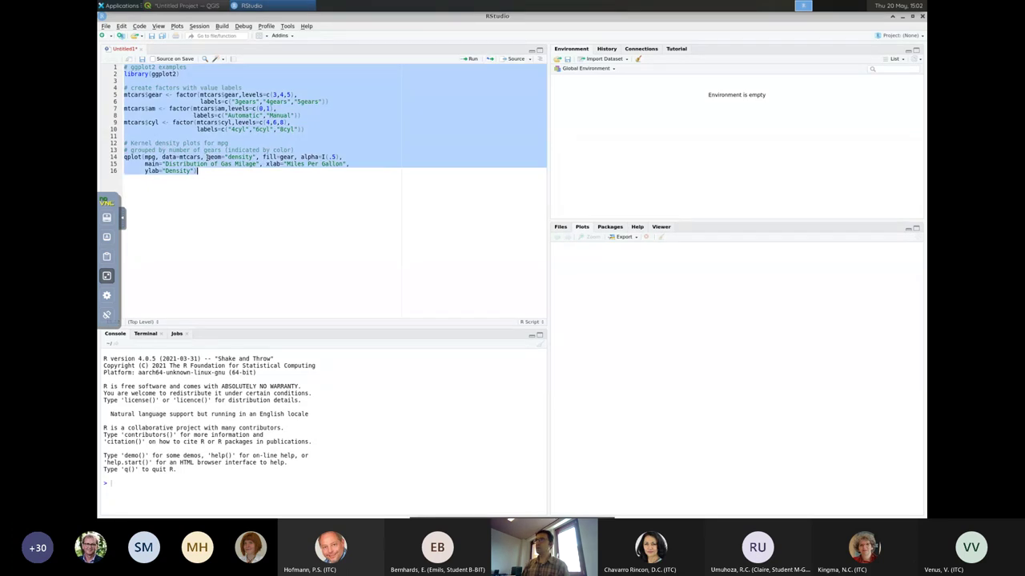
pyautogui.click(471, 60)
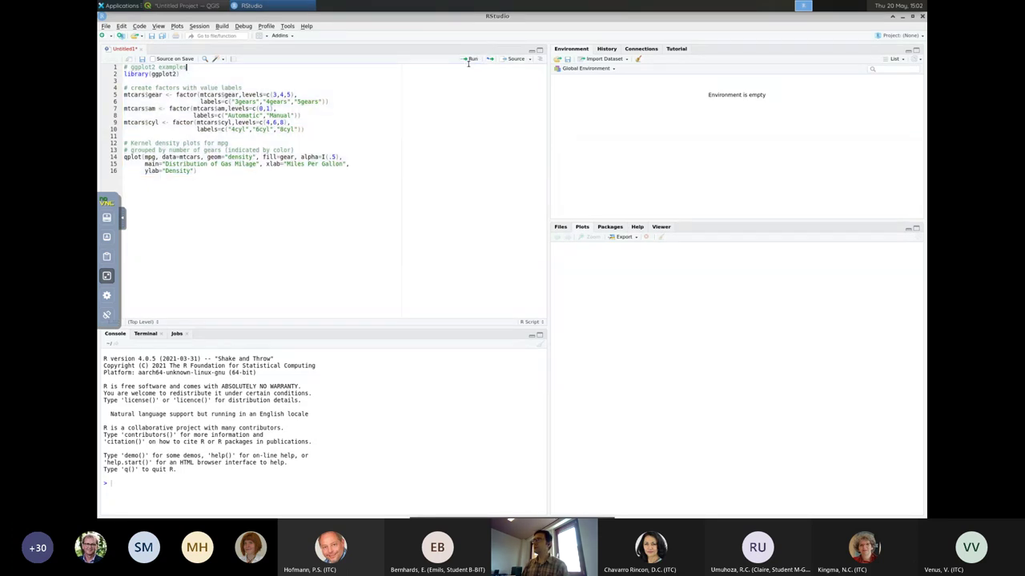
pyautogui.hotkey('ctrl', 'a')
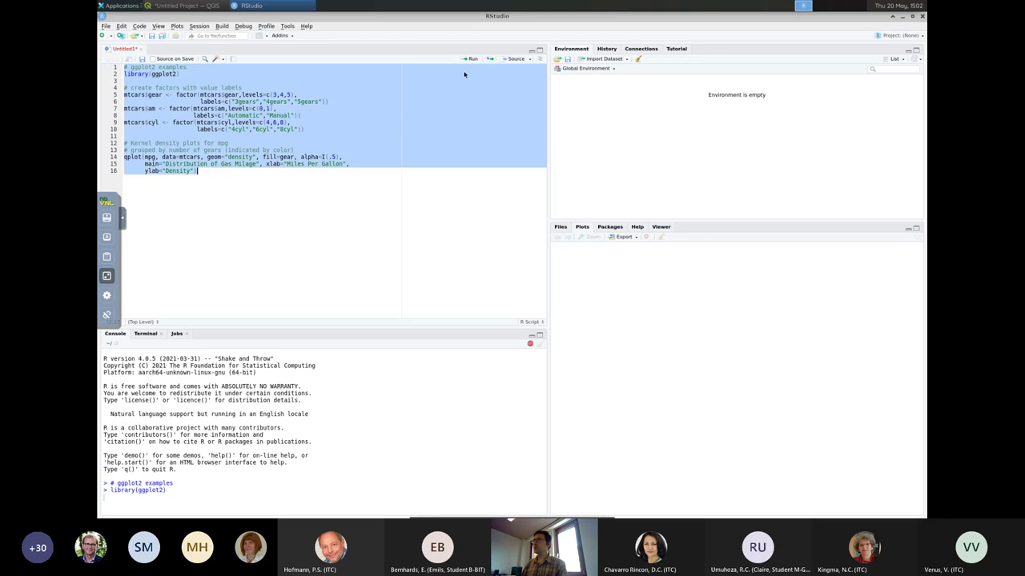
pyautogui.click(472, 59)
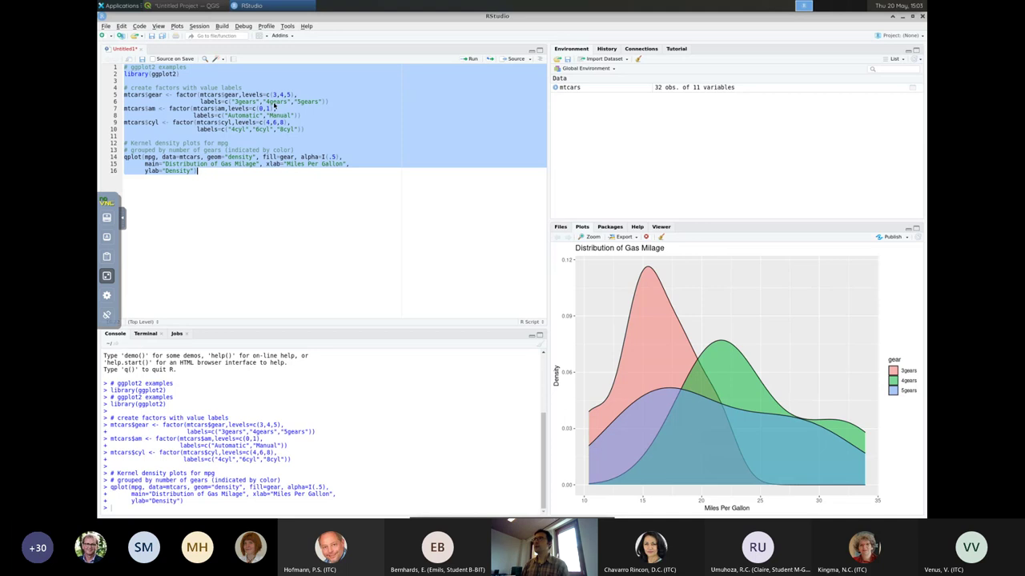
pyautogui.click(120, 5)
pyautogui.moveTo(122, 76)
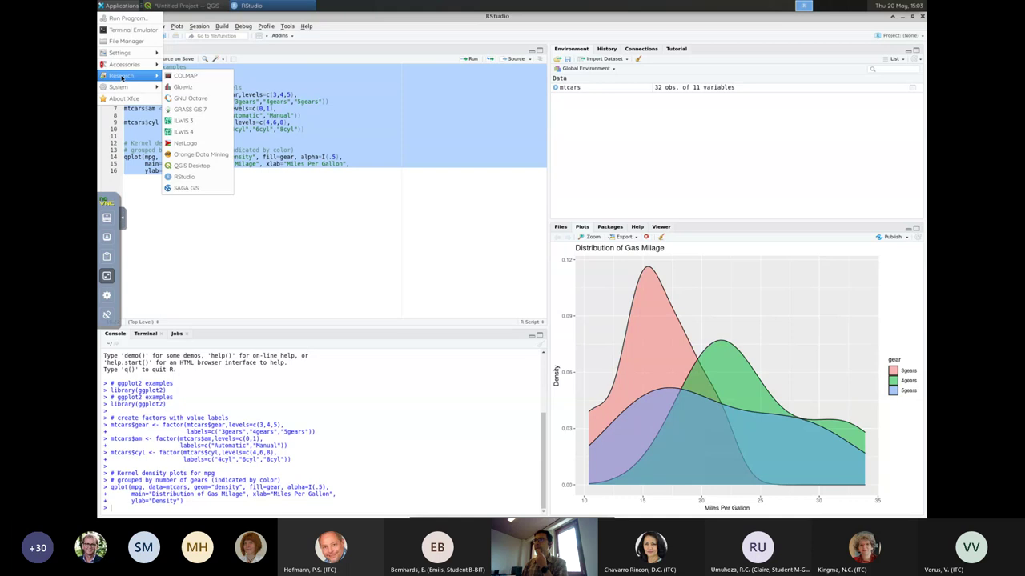
pyautogui.click(192, 121)
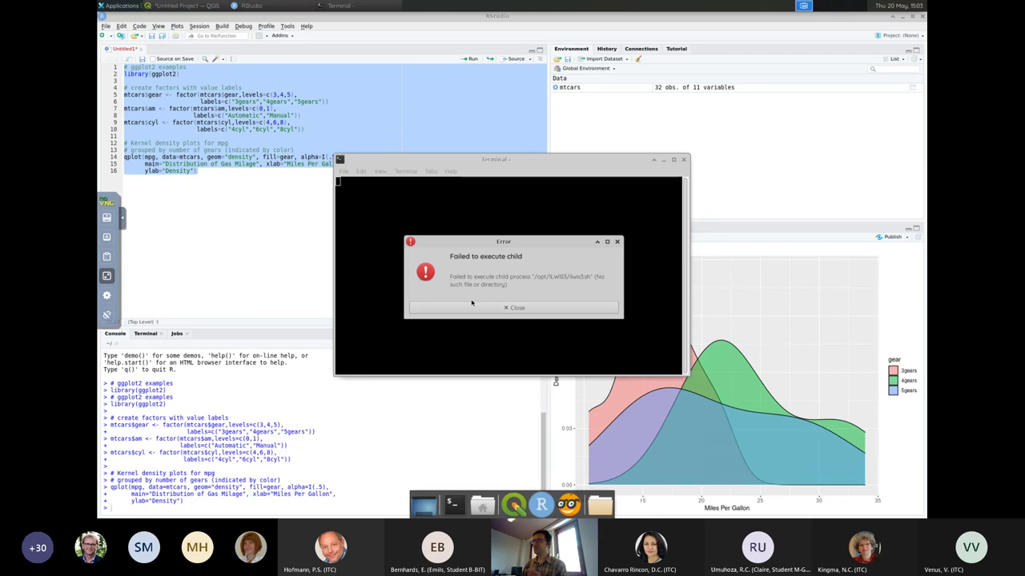
pyautogui.click(505, 309)
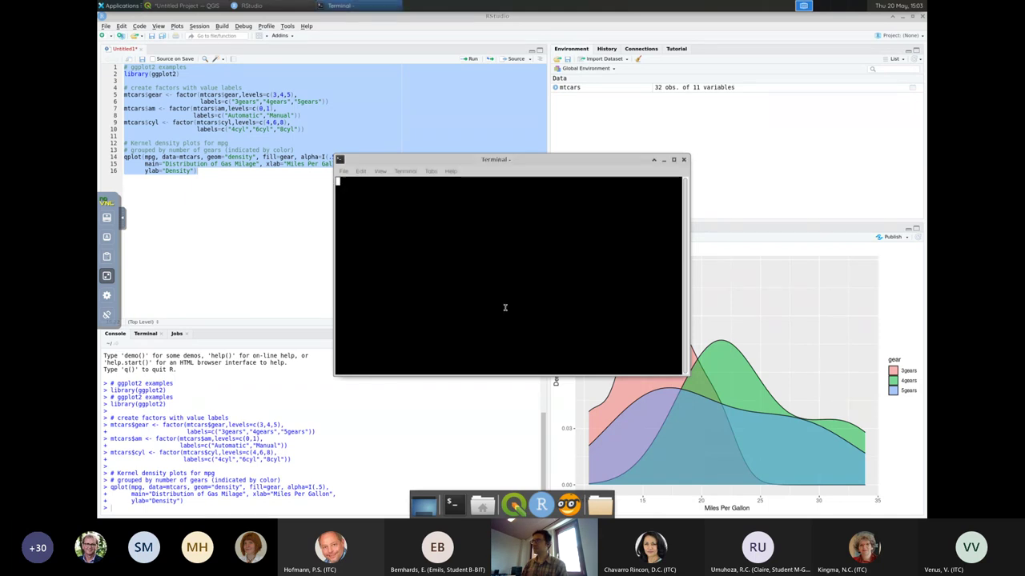
pyautogui.click(684, 160)
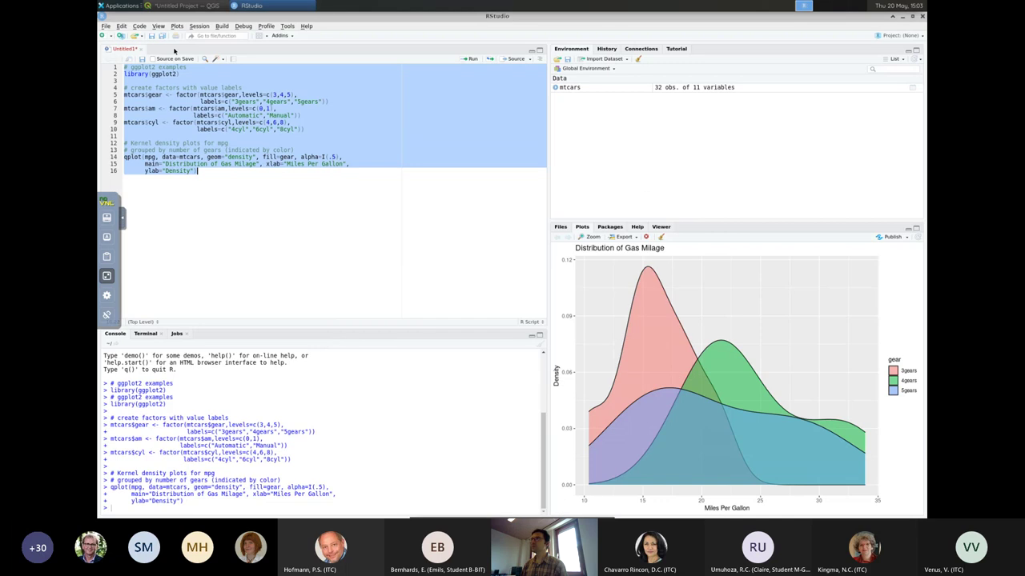
# Leave noVNC full screen and log out of the hub via File > Log Out.
pyautogui.click(106, 278)
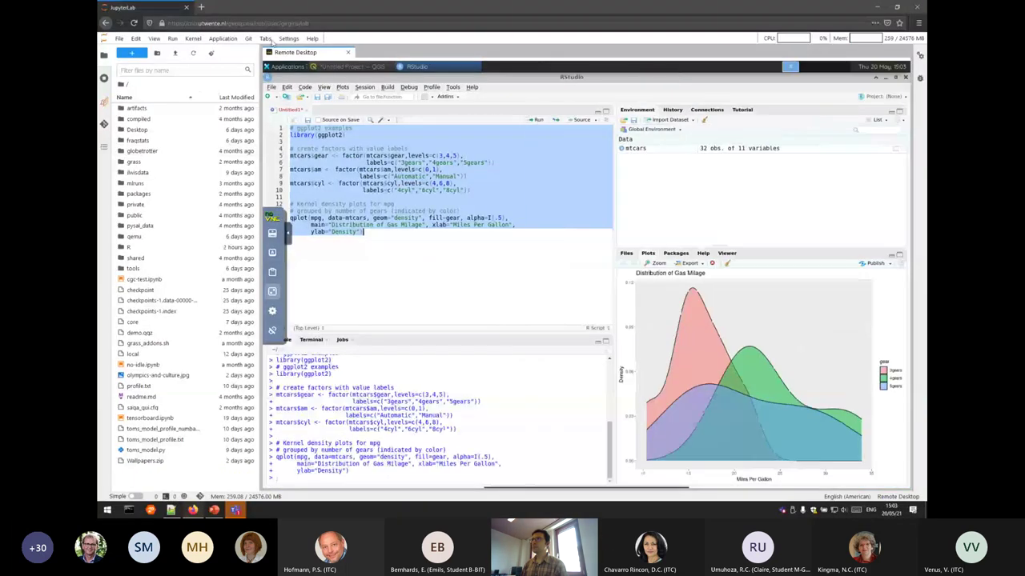
pyautogui.click(121, 38)
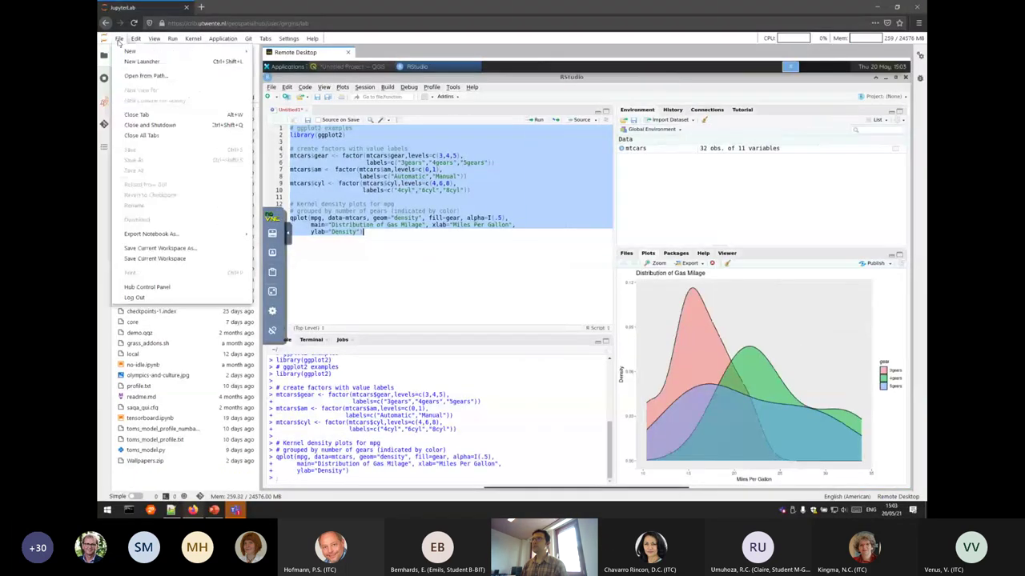
pyautogui.click(160, 298)
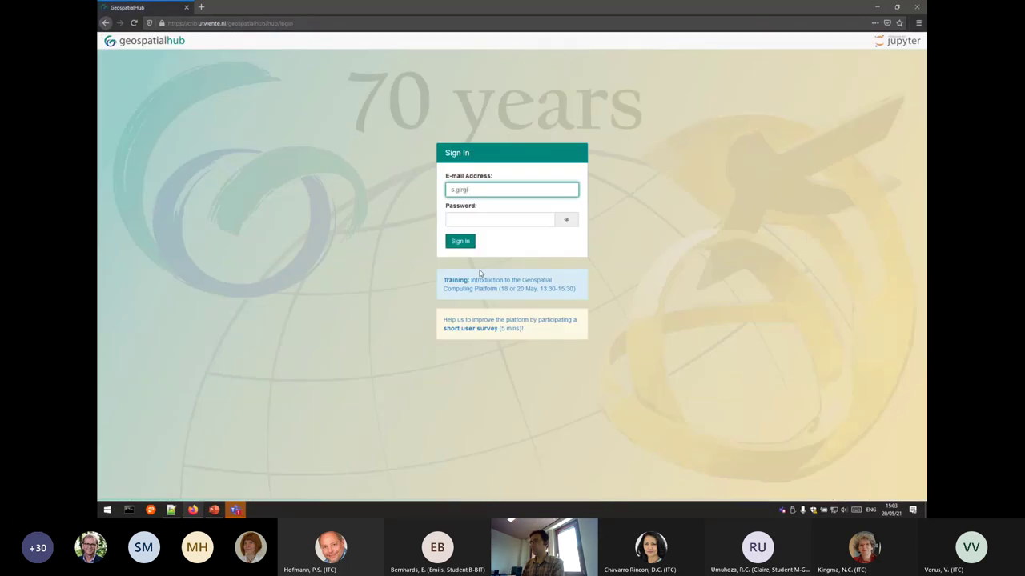
# Sign back in with the account e-mail, correcting a stray character, and the password.
pyautogui.press('Tab')
pyautogui.hotkey('shift', 'Tab')
pyautogui.press('BackSpace')
pyautogui.press('Tab')
pyautogui.write('••')
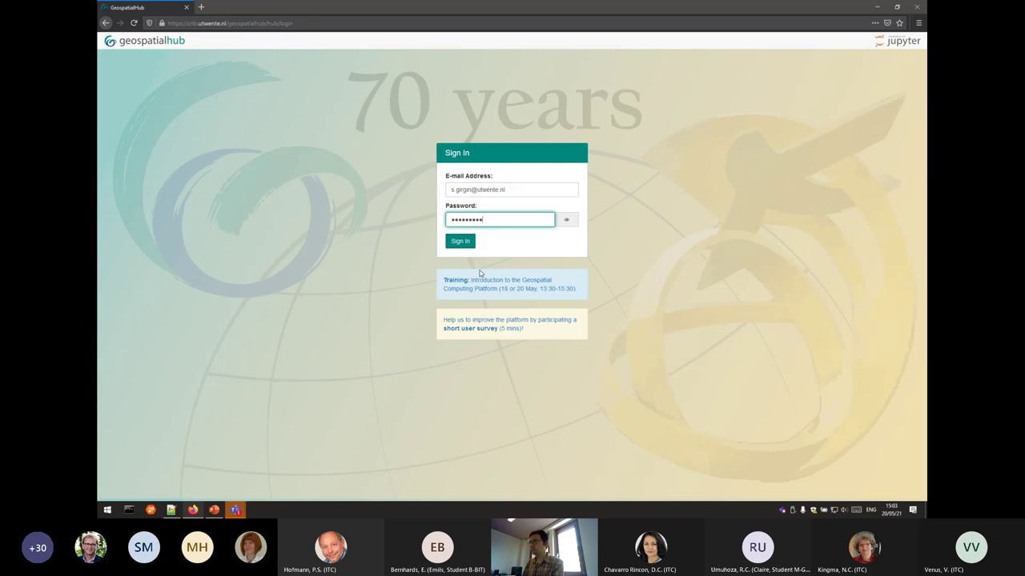
pyautogui.press('Return')
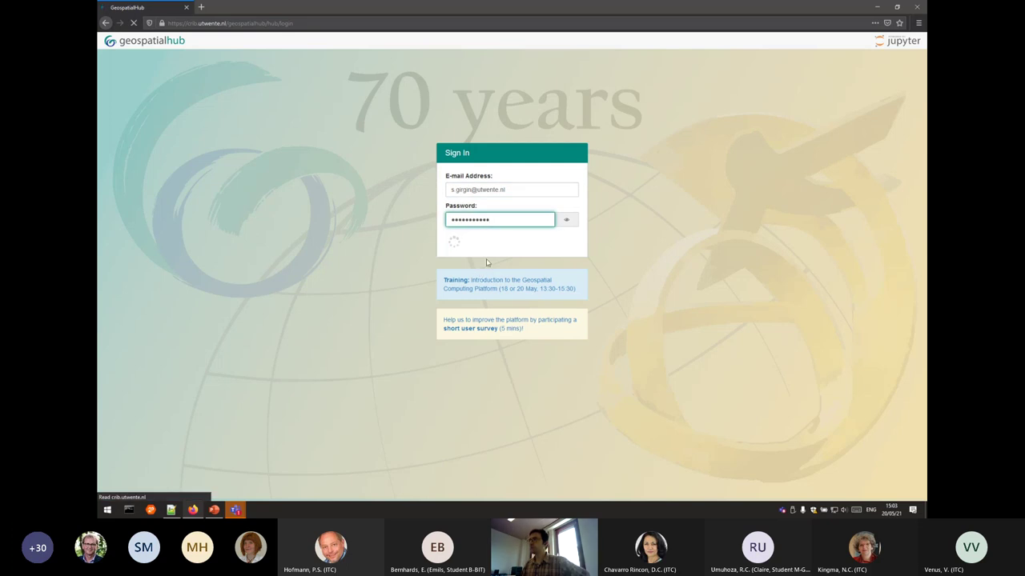